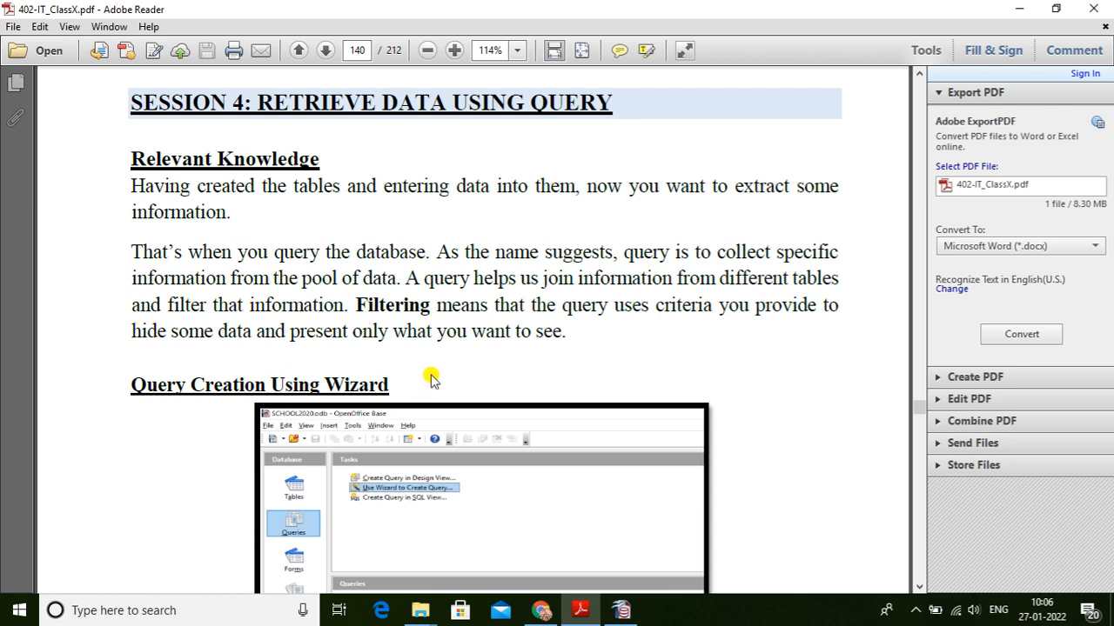
- Switch to OpenOffice Base with the Consumer database
{"action": "left_click", "coordinate": [623, 615]}
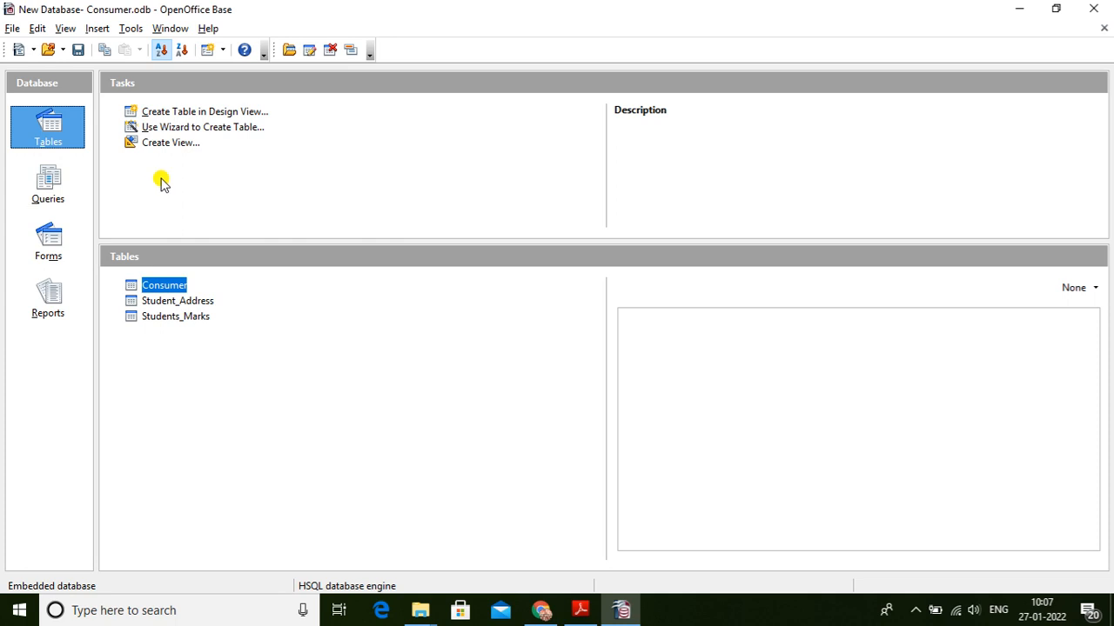
{"action": "left_click", "coordinate": [44, 191]}
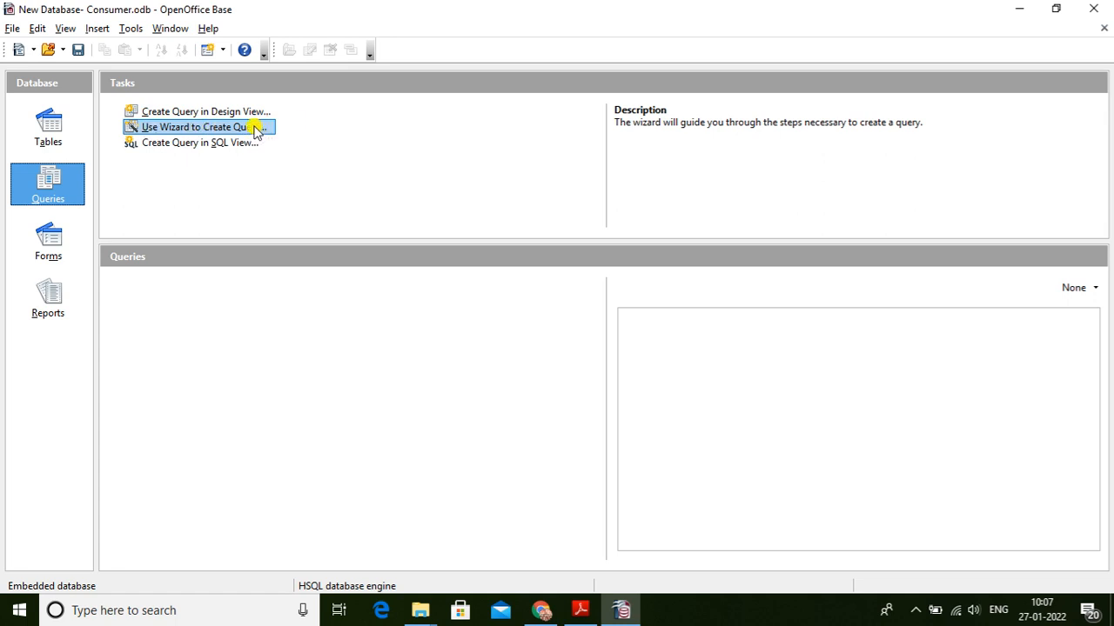
{"action": "left_click", "coordinate": [188, 128]}
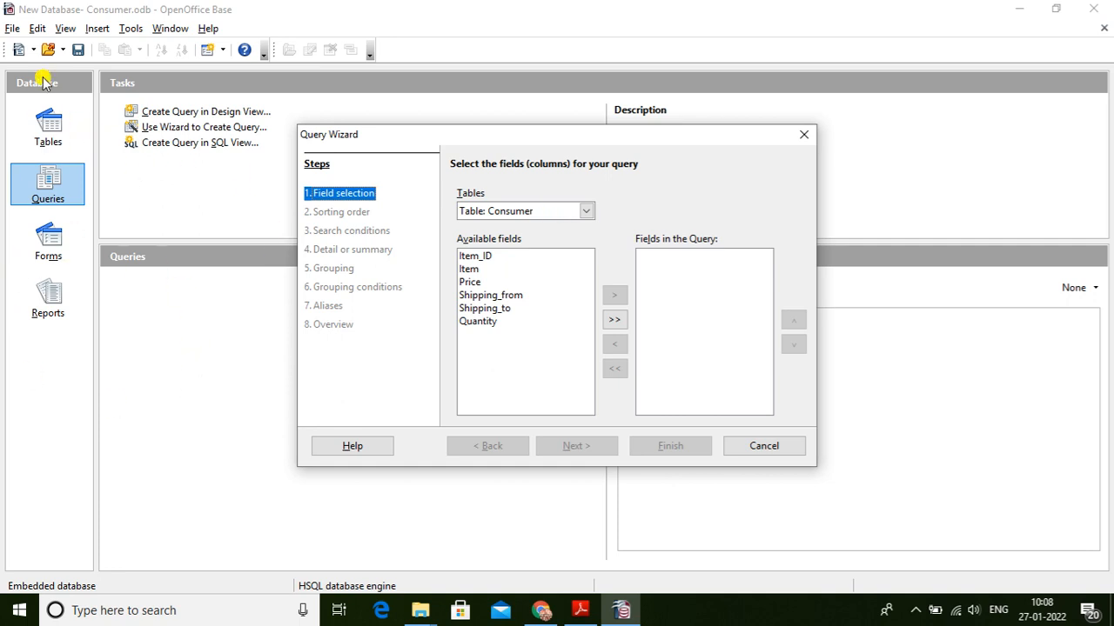
{"action": "left_click", "coordinate": [801, 137]}
{"action": "left_click", "coordinate": [45, 133]}
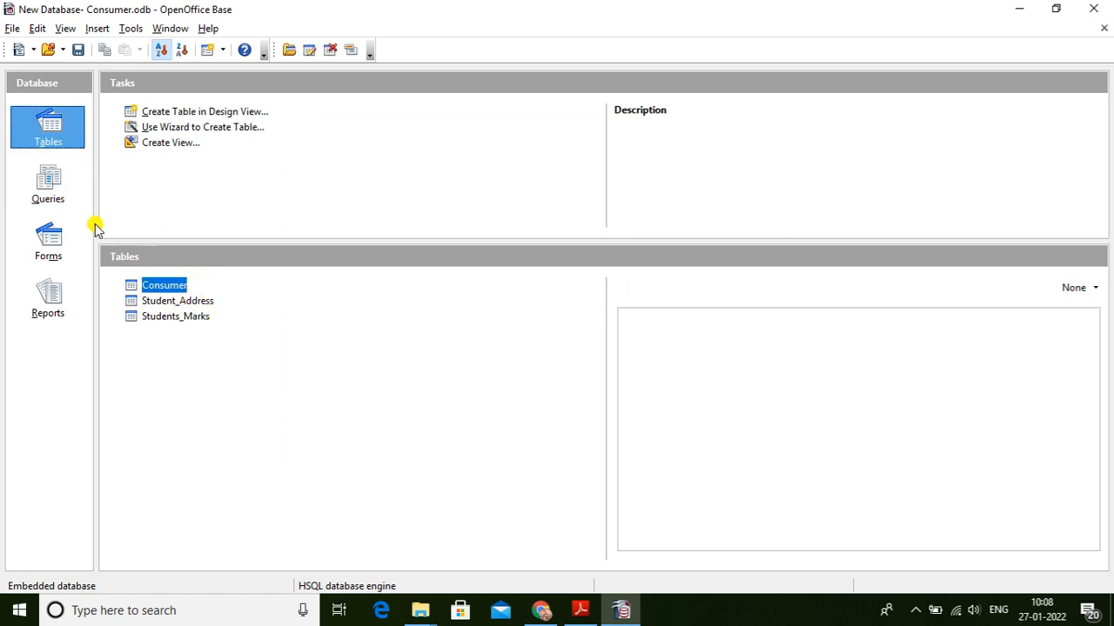
- Start a new query with the Query Wizard and choose the Consumer table as its source
{"action": "left_click", "coordinate": [54, 186]}
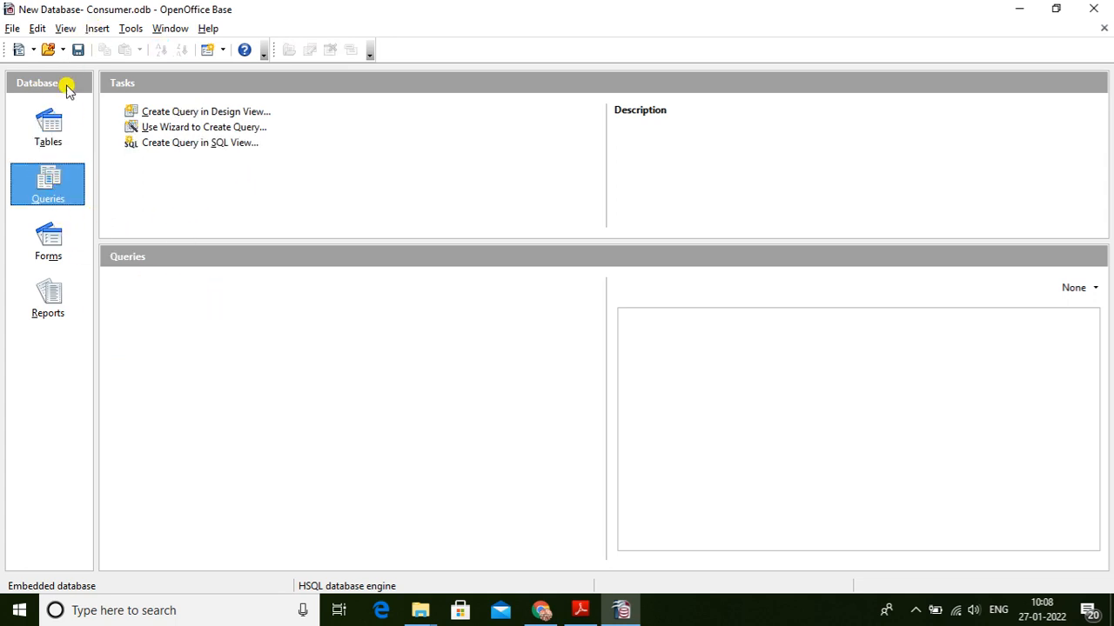
{"action": "left_click", "coordinate": [181, 128]}
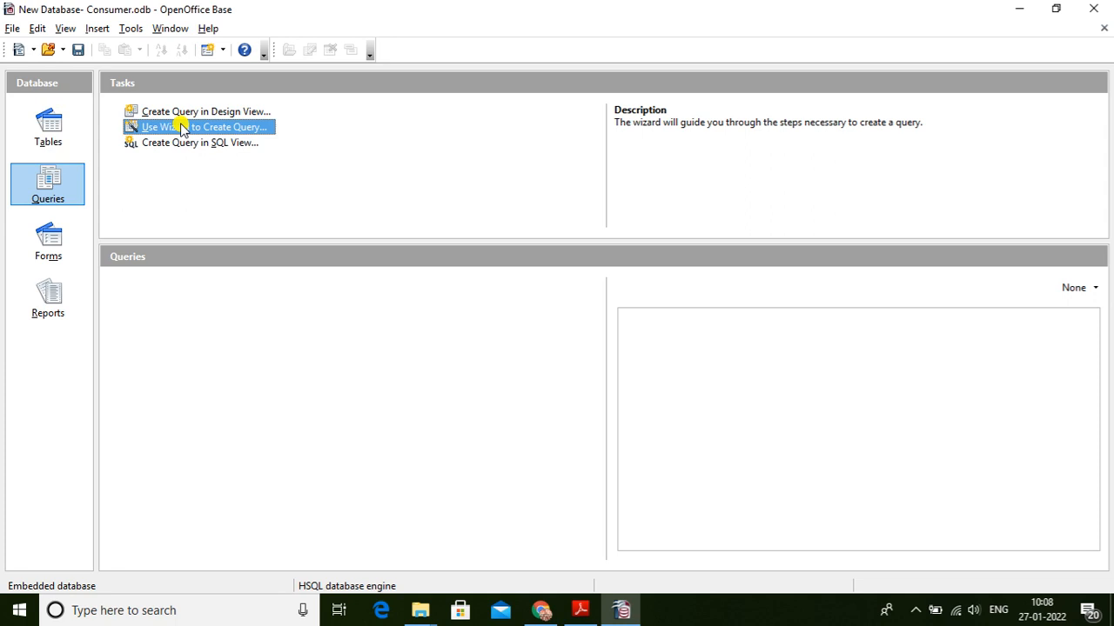
{"action": "left_click", "coordinate": [181, 128]}
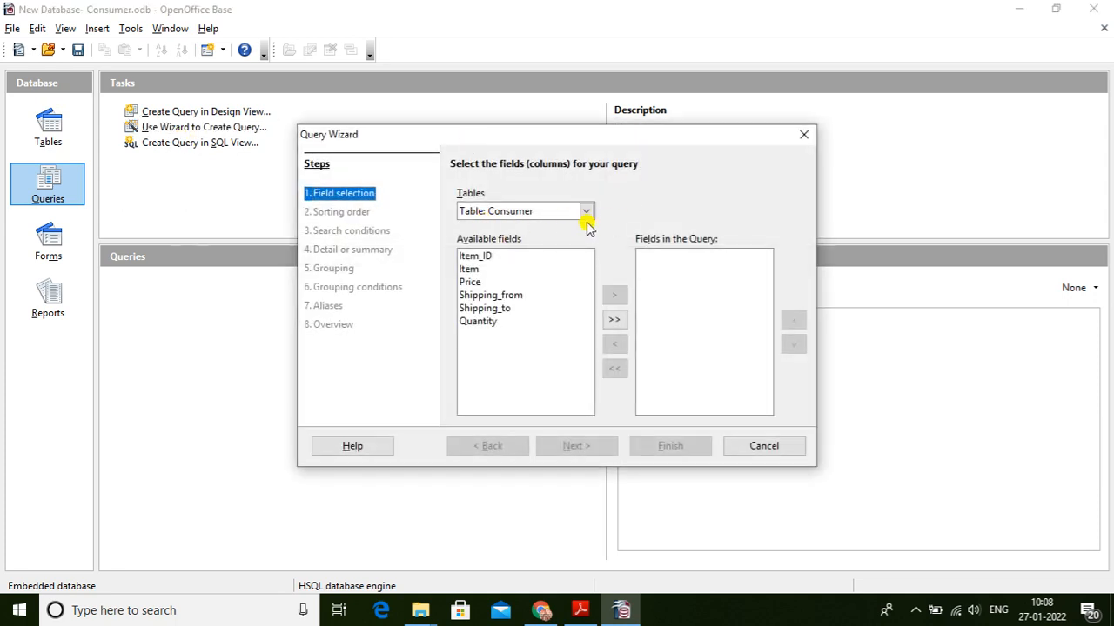
{"action": "left_click", "coordinate": [588, 213]}
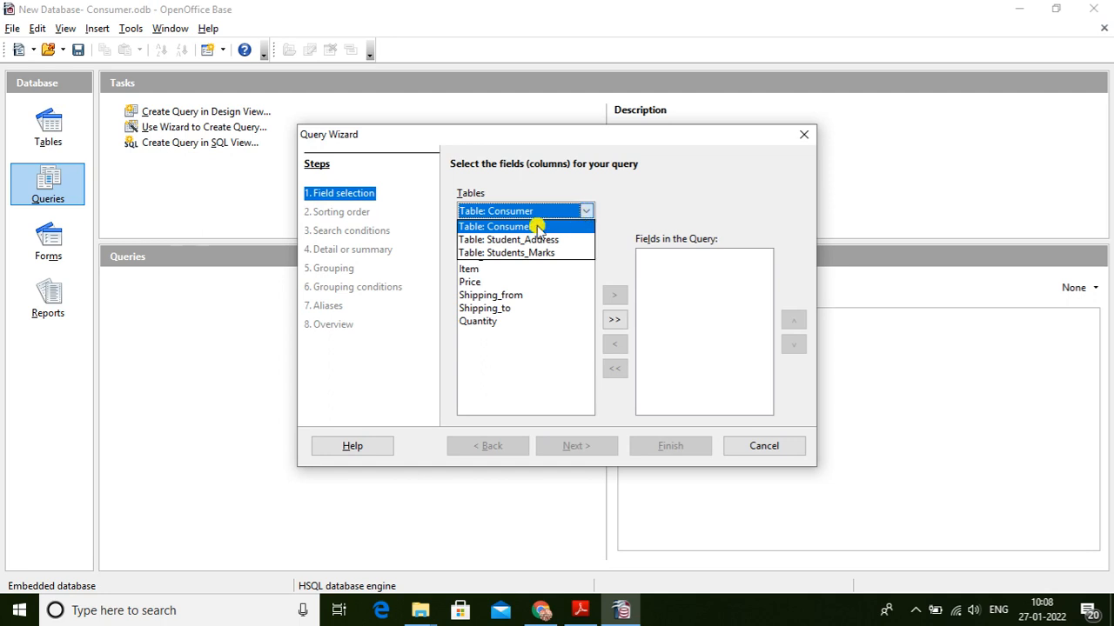
{"action": "left_click", "coordinate": [506, 228]}
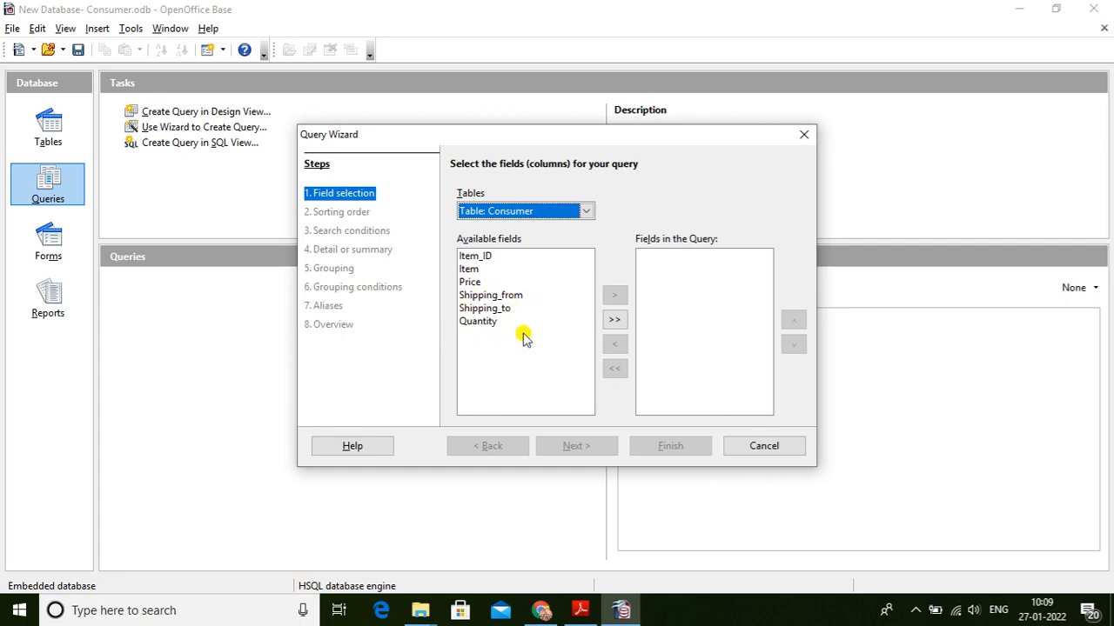
- Add the Item, Price and Shipping_from fields to the query and continue to the sorting order
{"action": "left_click", "coordinate": [474, 270]}
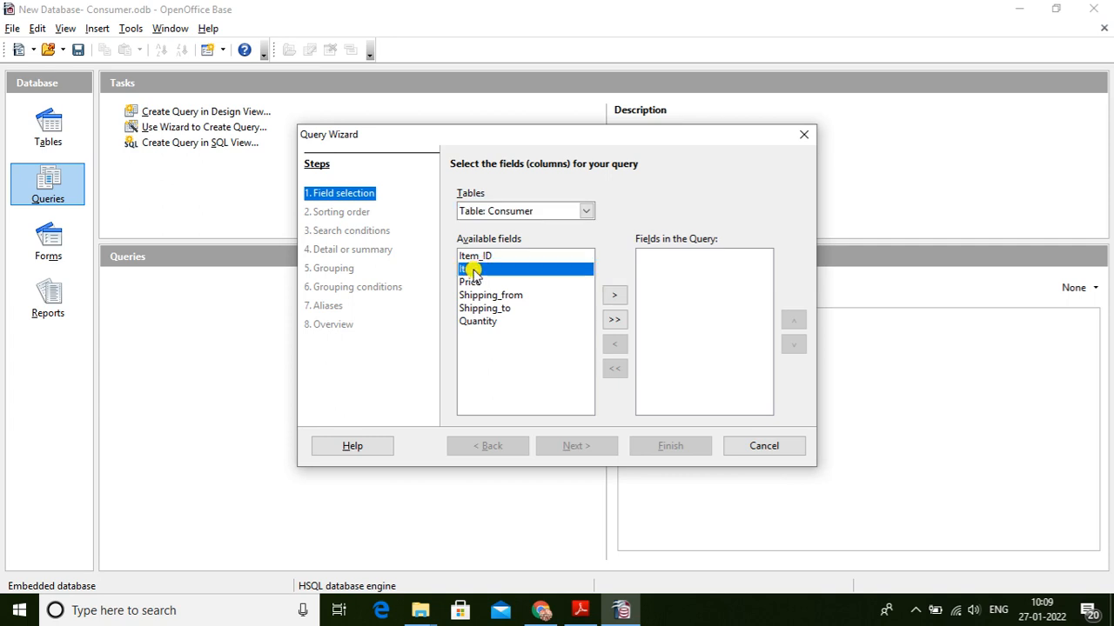
{"action": "left_click", "coordinate": [615, 298]}
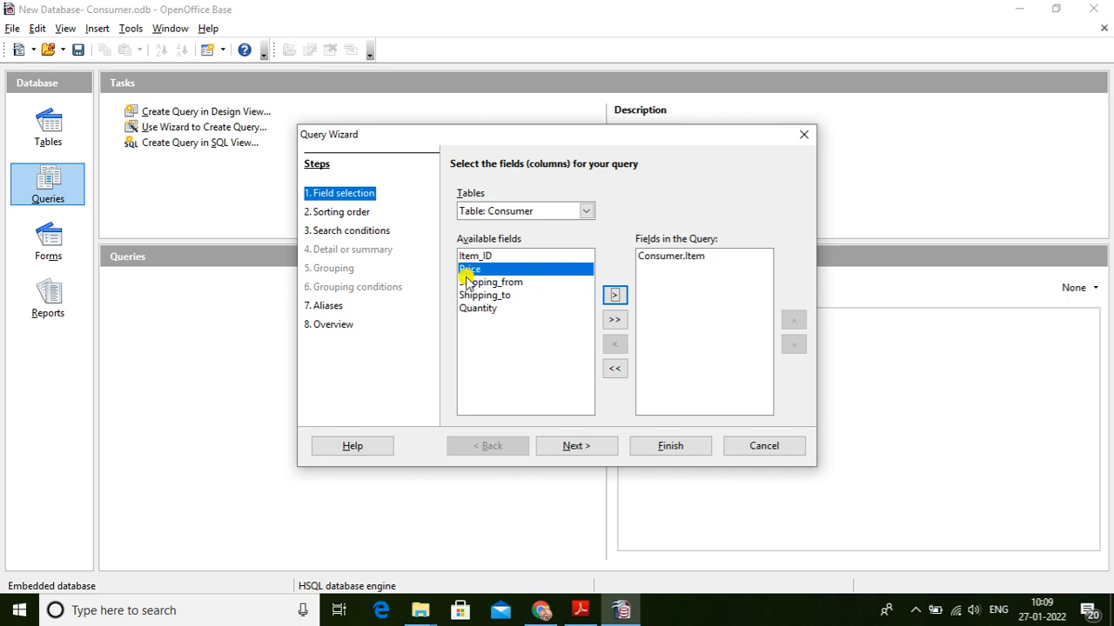
{"action": "left_click", "coordinate": [613, 296]}
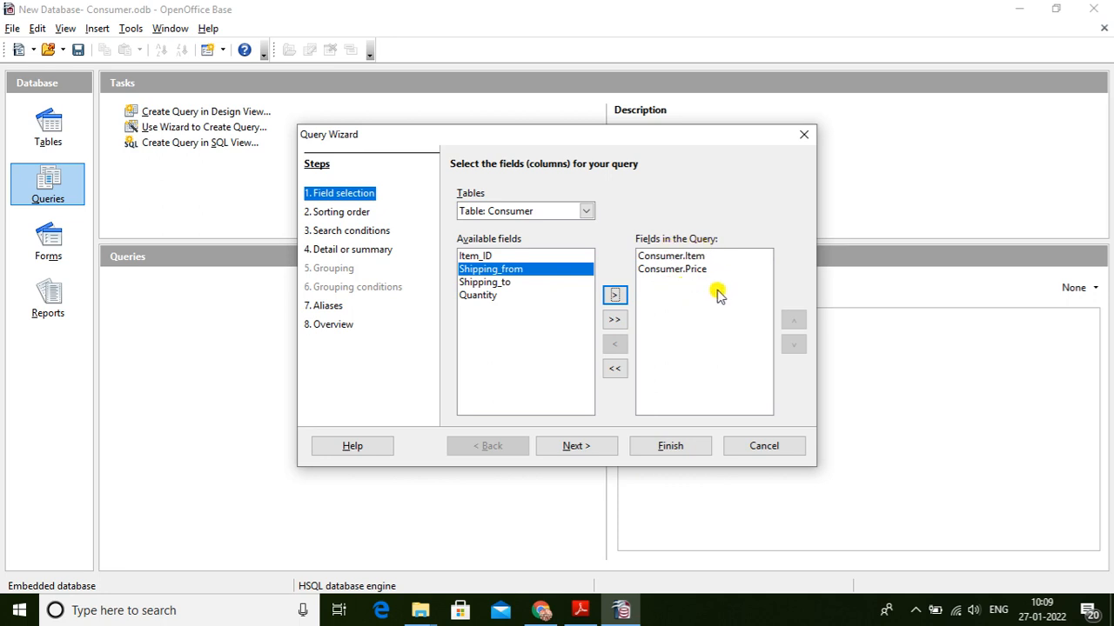
{"action": "left_click", "coordinate": [614, 295]}
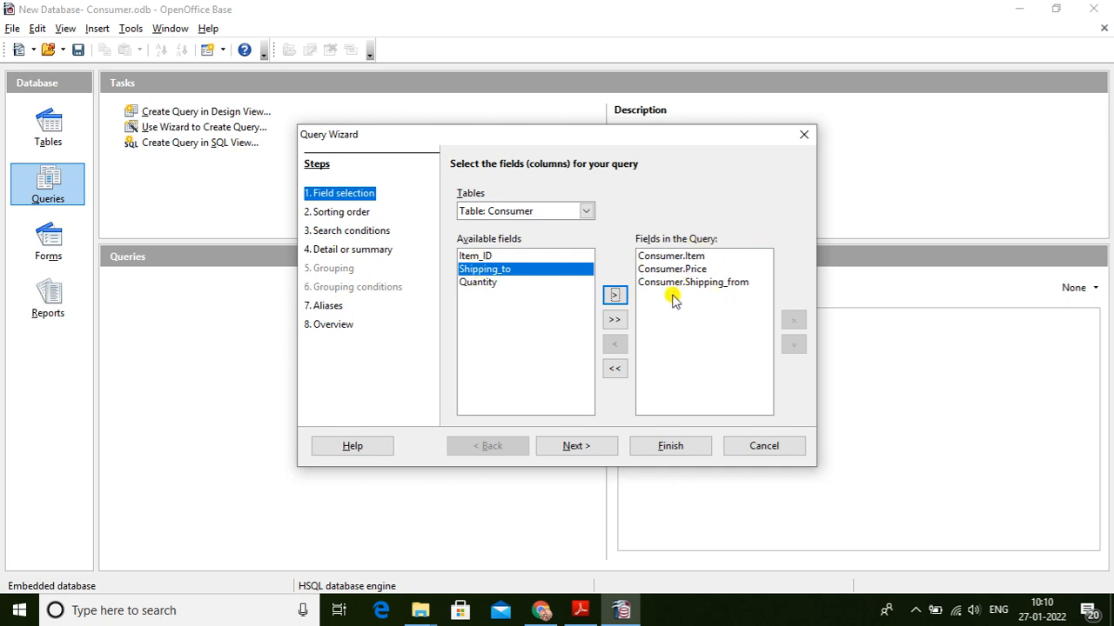
{"action": "left_click", "coordinate": [585, 448]}
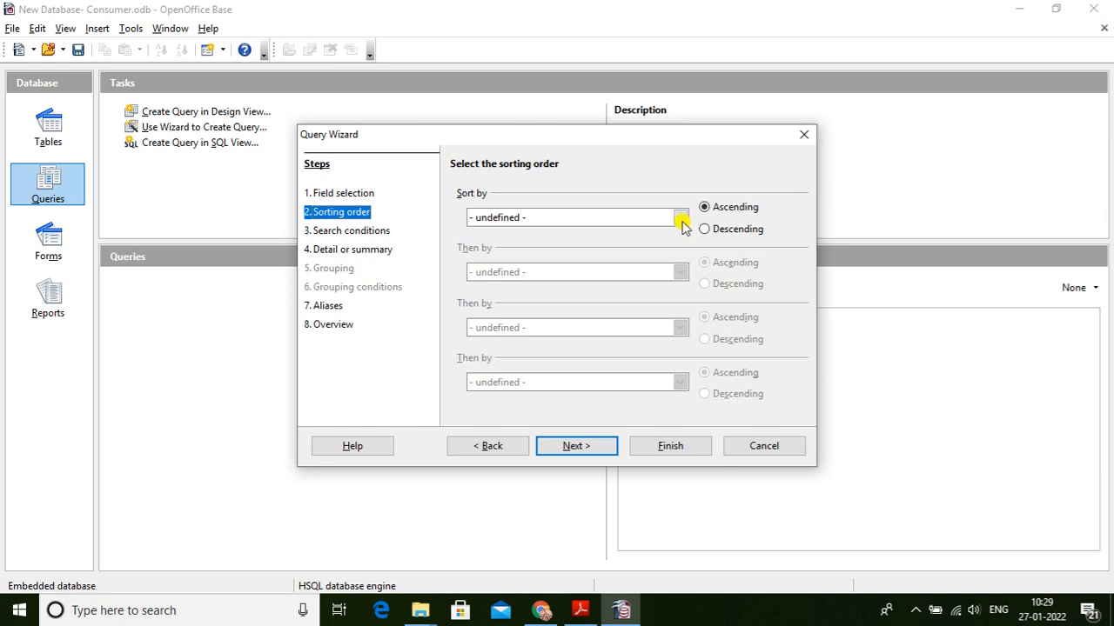
- Sort the query by Consumer.Price in ascending order, leaving the second sort field undefined, and continue to the search conditions
{"action": "left_click", "coordinate": [681, 220]}
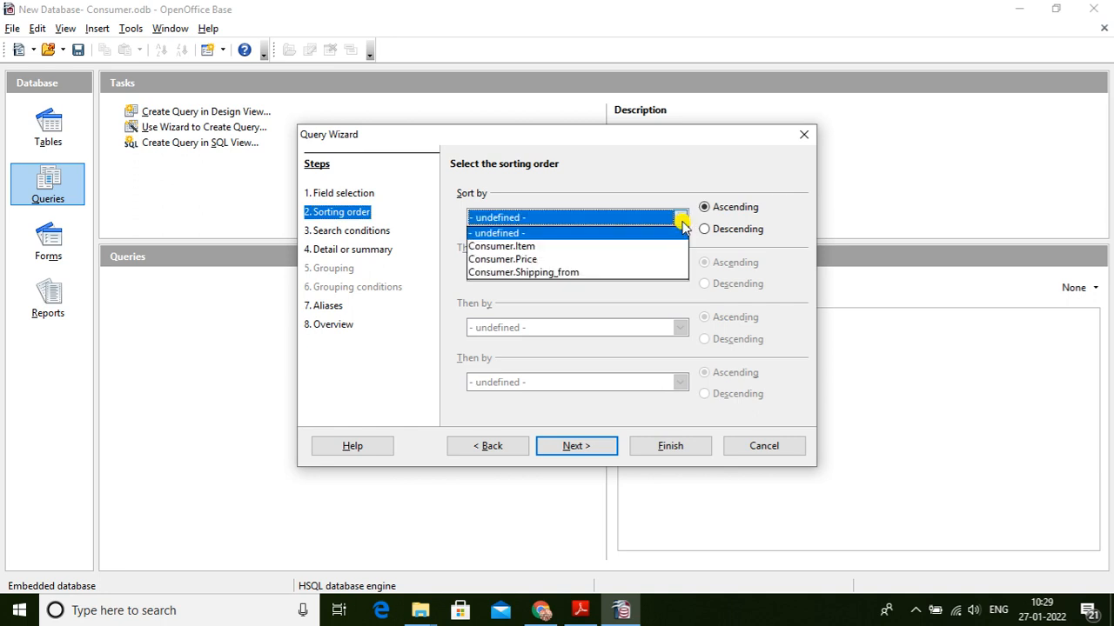
{"action": "left_click", "coordinate": [547, 260]}
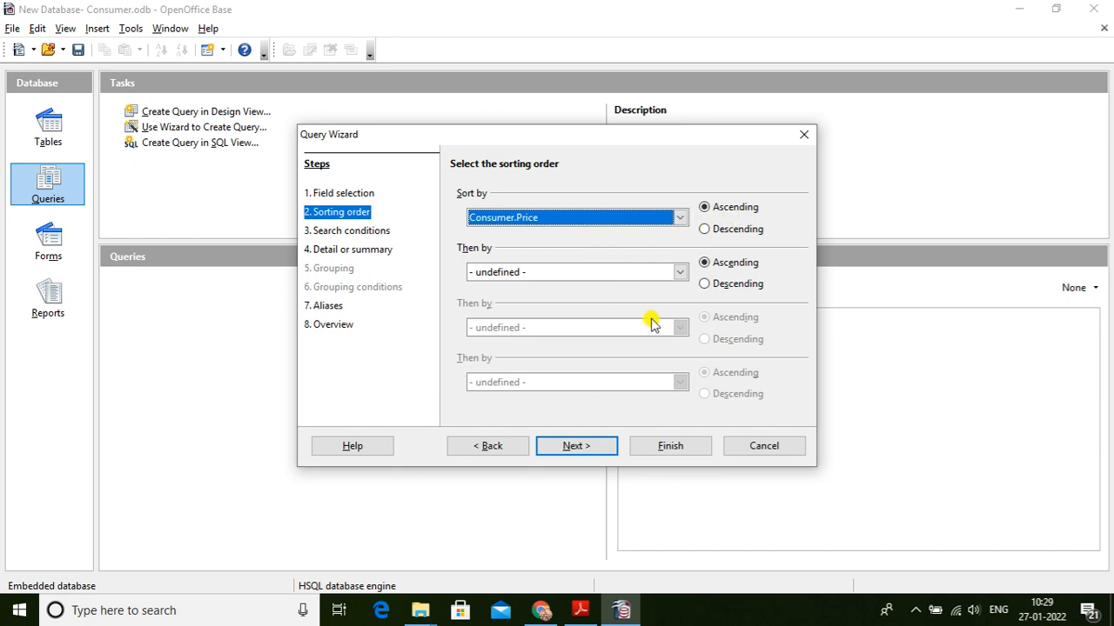
{"action": "left_click", "coordinate": [680, 272]}
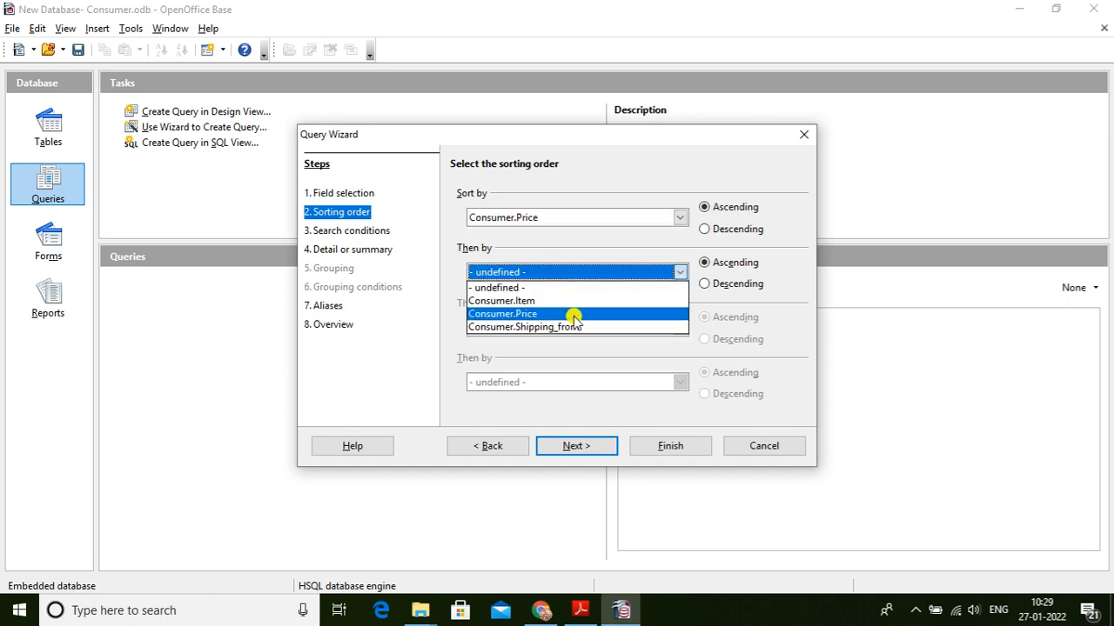
{"action": "left_click", "coordinate": [762, 307]}
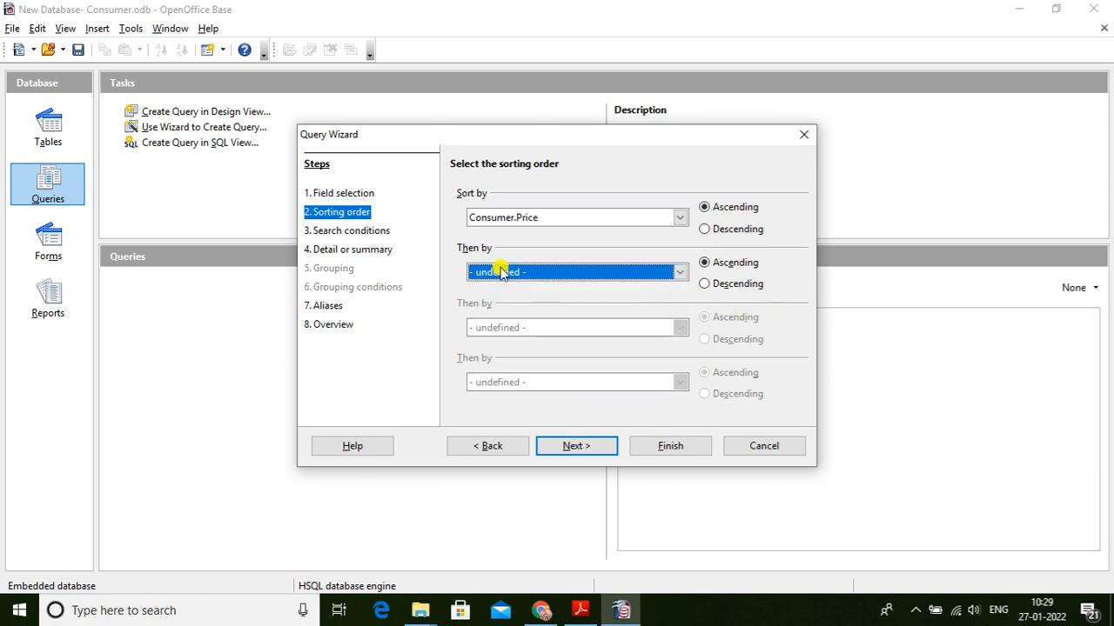
{"action": "left_click", "coordinate": [586, 449]}
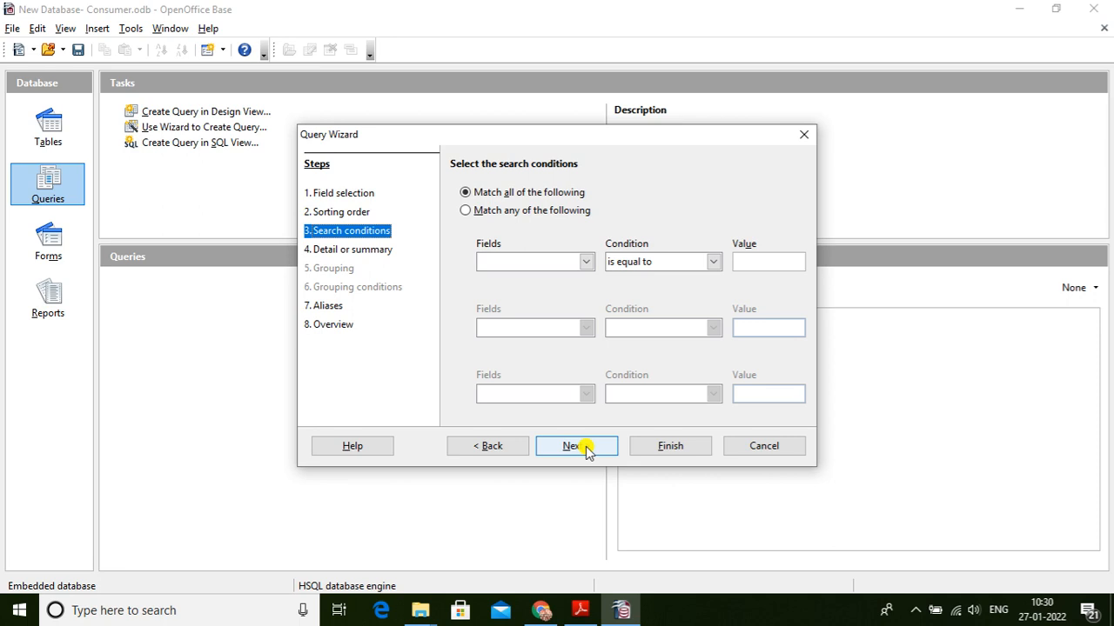
- Add a search condition requiring Consumer.Shipping_from to be equal to Delhi and continue to the query type
{"action": "left_click", "coordinate": [586, 262]}
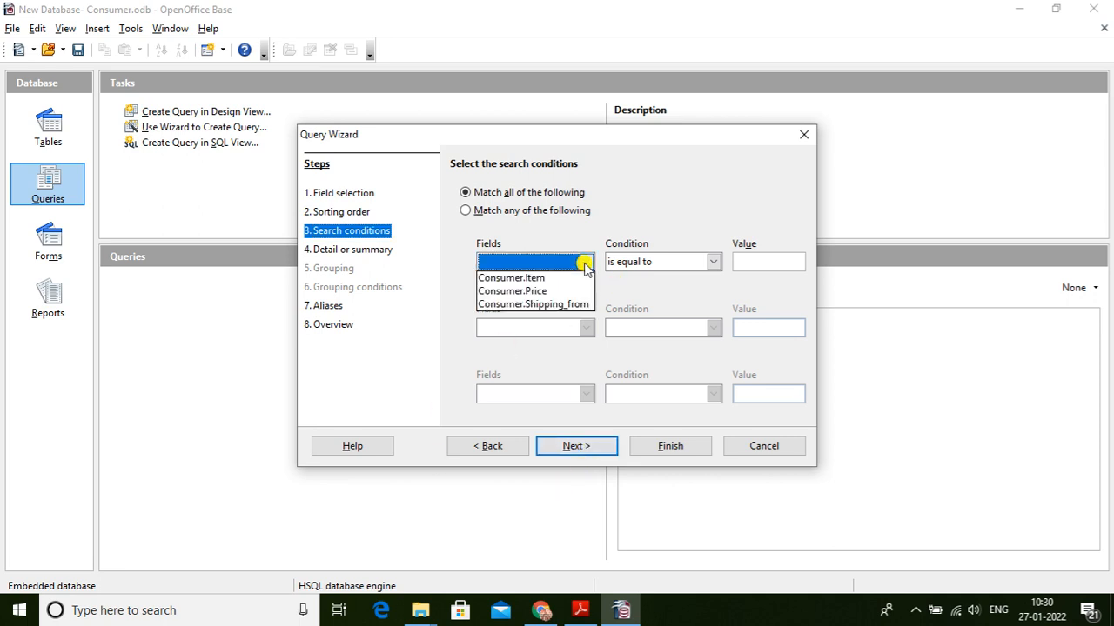
{"action": "left_click", "coordinate": [539, 308]}
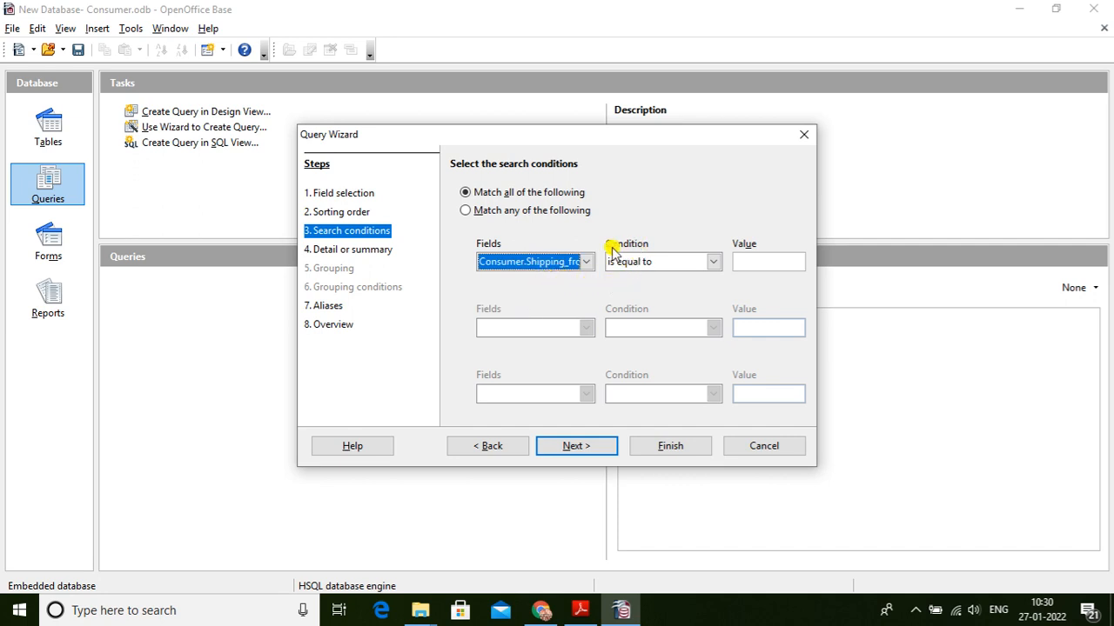
{"action": "left_click", "coordinate": [741, 259]}
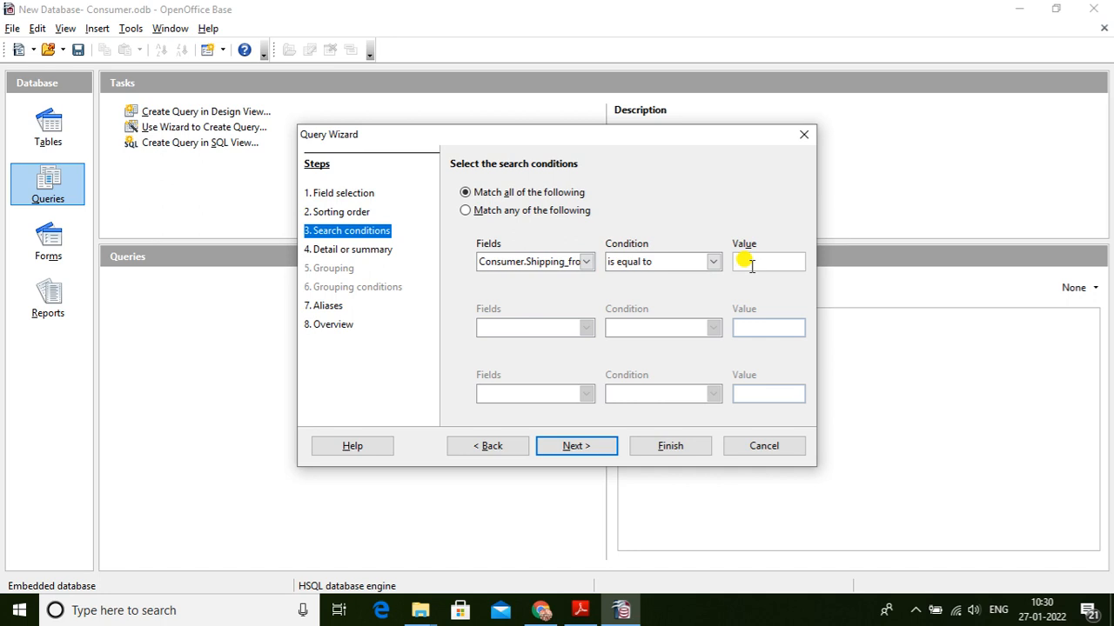
{"action": "type", "text": "d"}
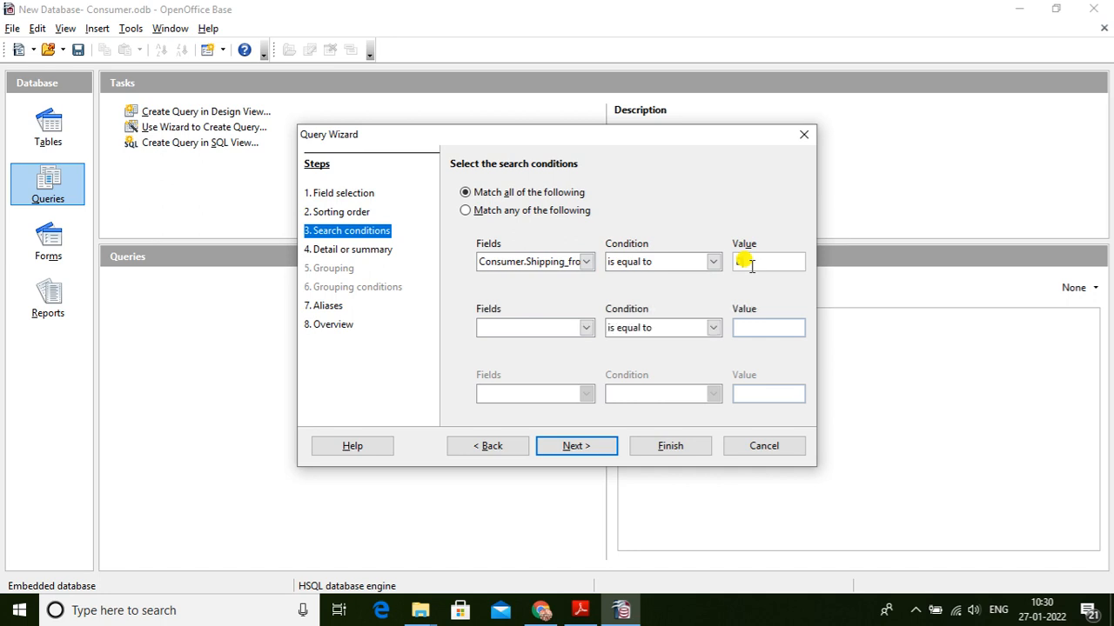
{"action": "type", "text": "on"}
{"action": "left_click", "coordinate": [579, 447]}
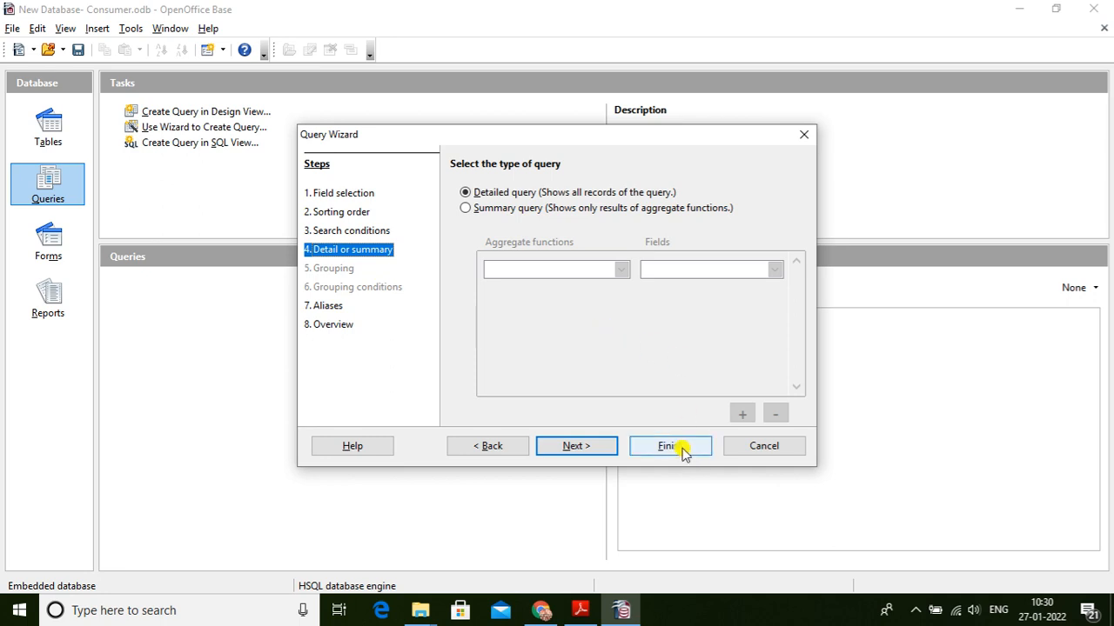
- Finish the wizard as a detailed query with the default aliases and name, choosing to display the query
{"action": "left_click", "coordinate": [590, 446]}
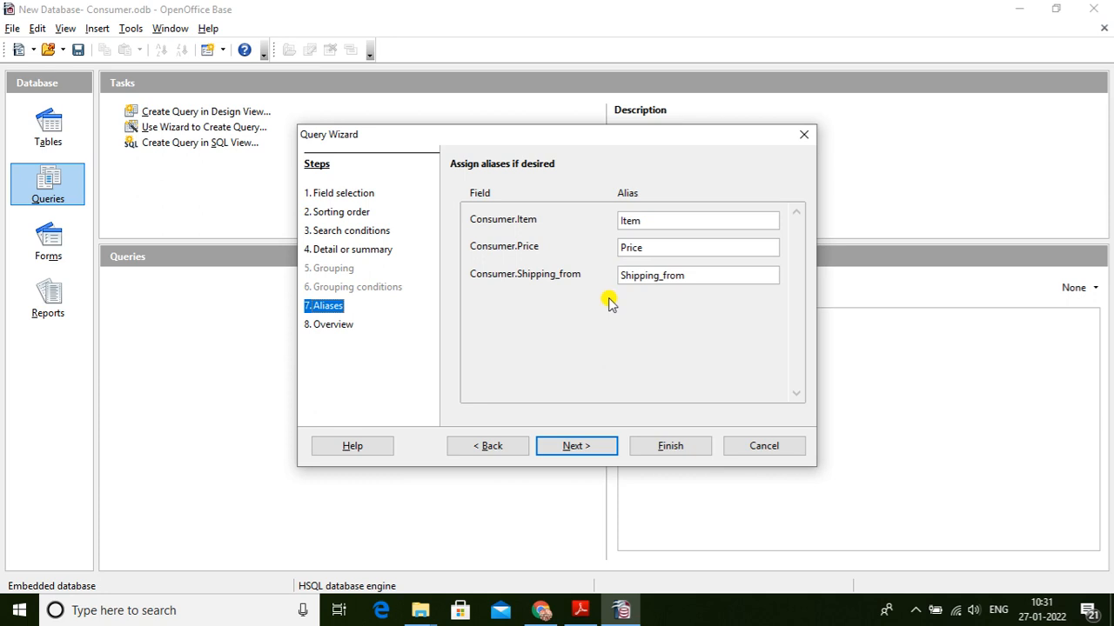
{"action": "left_click", "coordinate": [577, 448]}
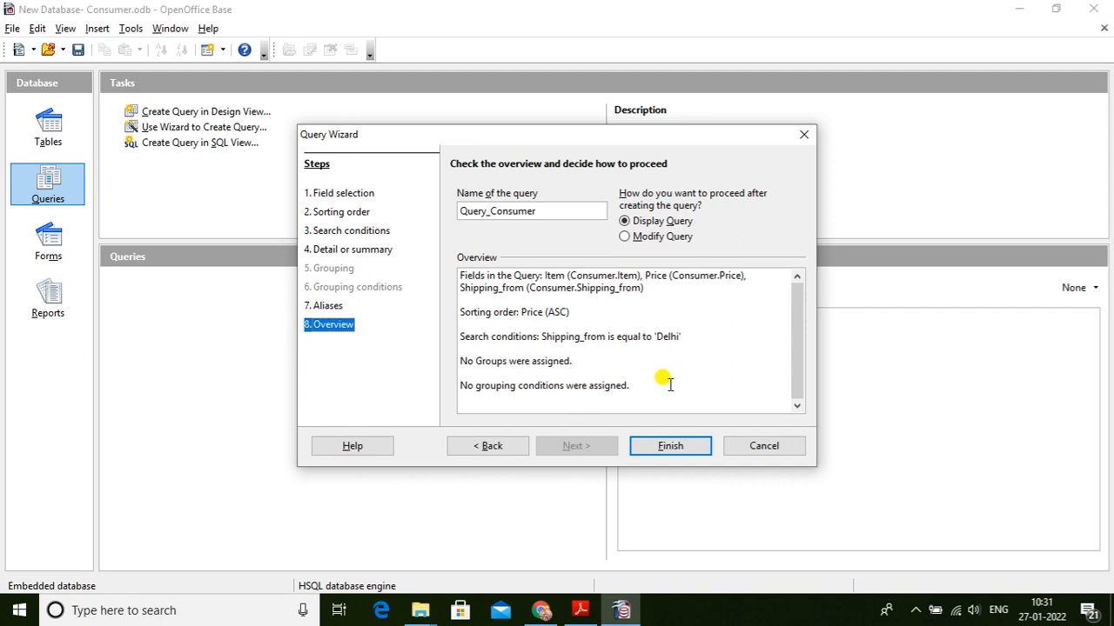
{"action": "left_click", "coordinate": [659, 450]}
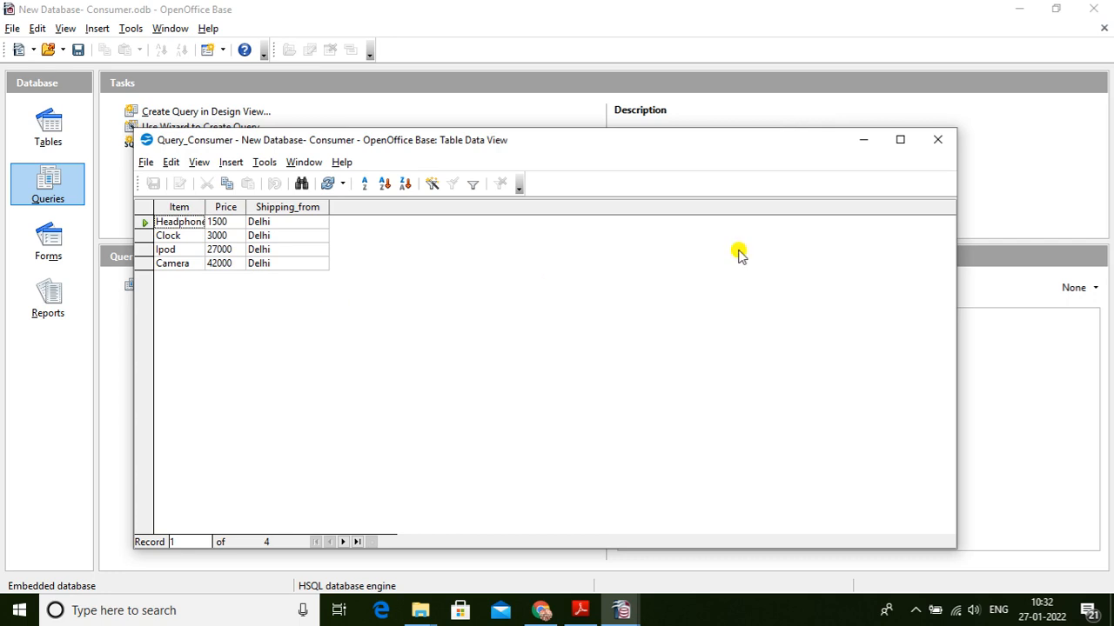
- Close the query results, reopen Query_Consumer to view its records, and close it again
{"action": "left_click", "coordinate": [938, 142]}
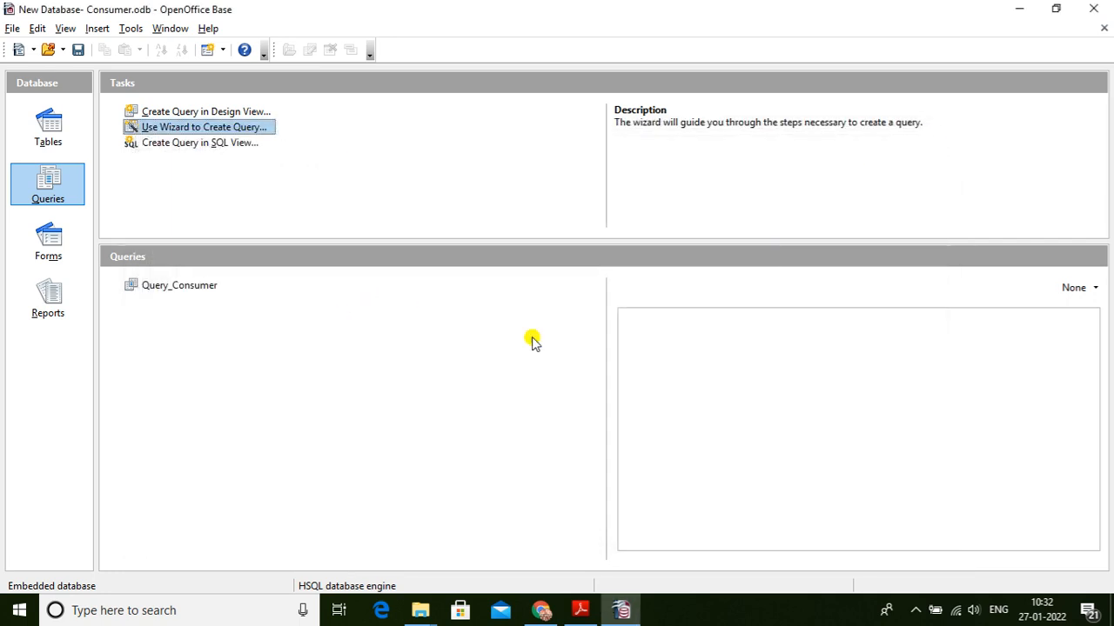
{"action": "double_click", "coordinate": [177, 288]}
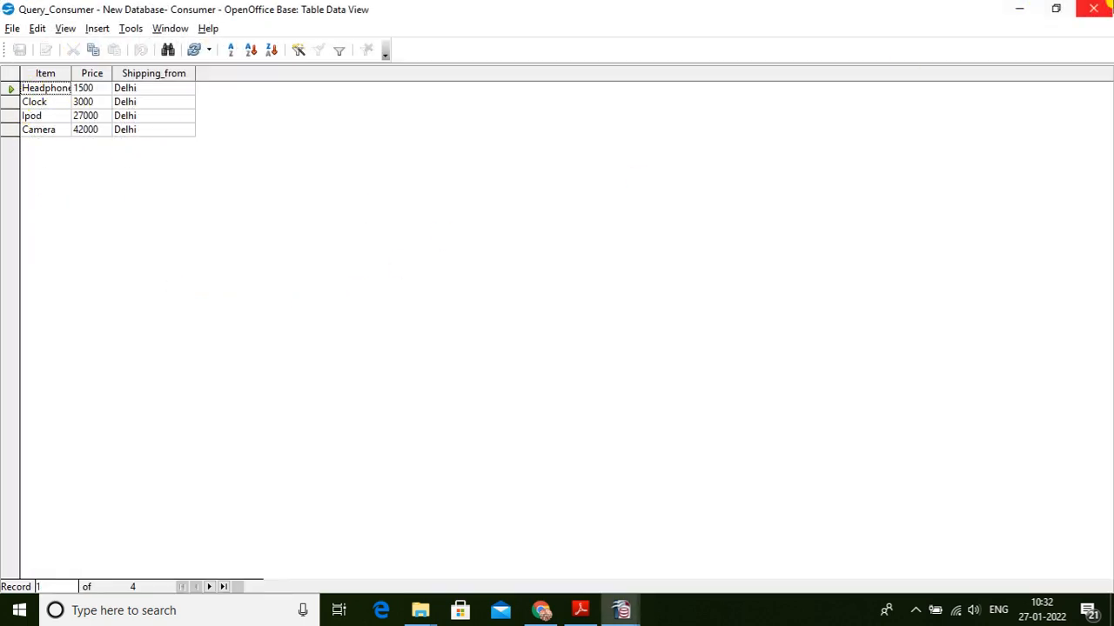
{"action": "left_click", "coordinate": [1105, 7]}
- Rename the Query_Consumer query to "Query_Shipping from Delhi"
{"action": "right_click", "coordinate": [178, 287]}
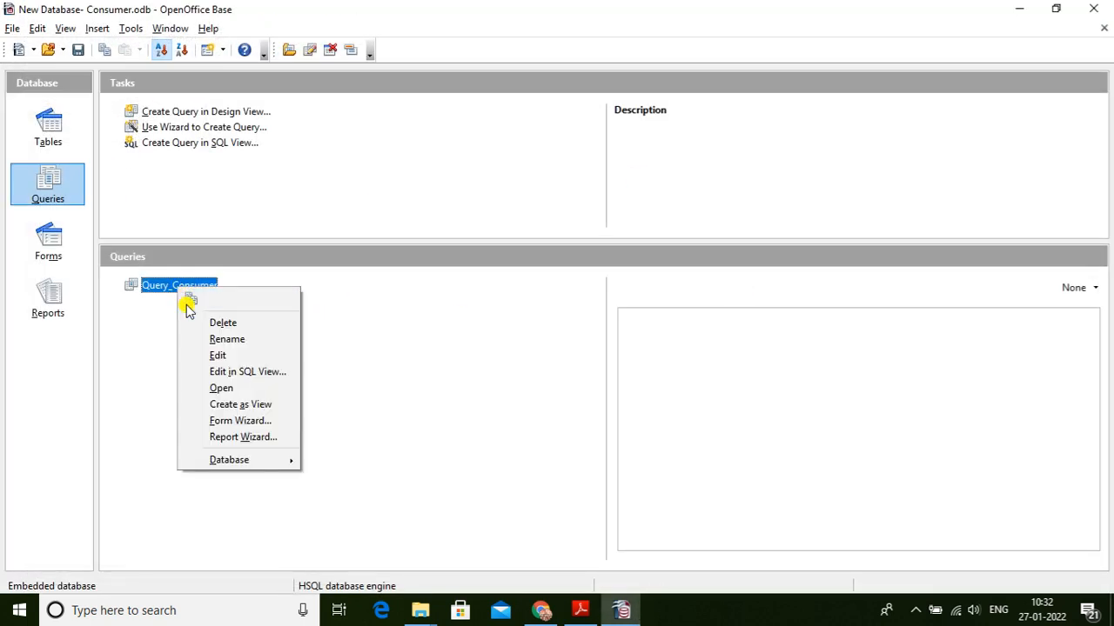
{"action": "left_click", "coordinate": [192, 340]}
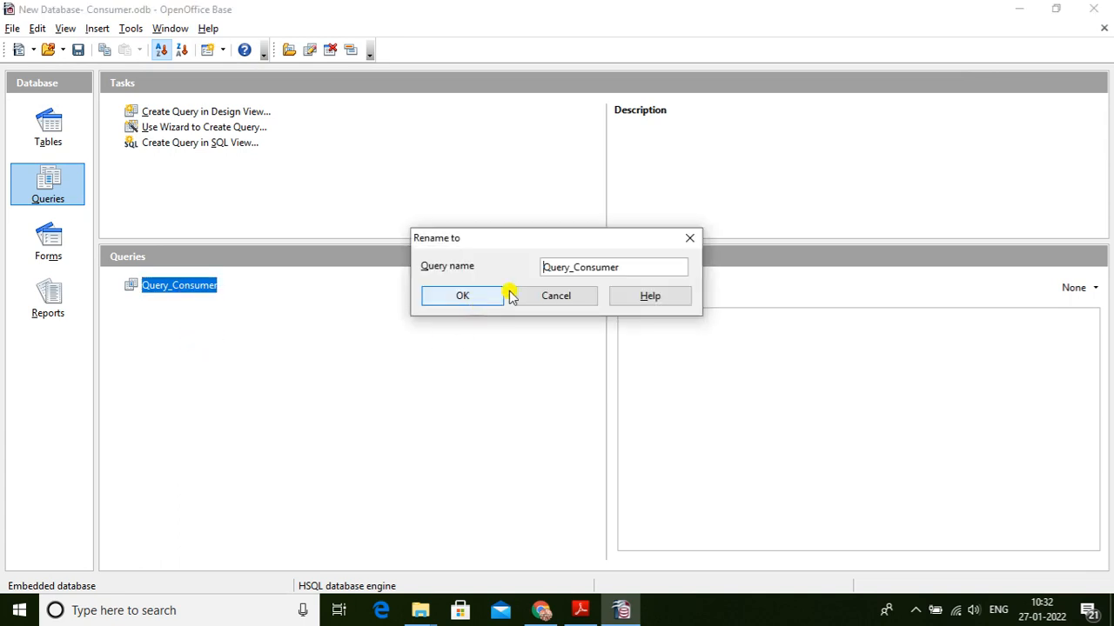
{"action": "left_click", "coordinate": [629, 268]}
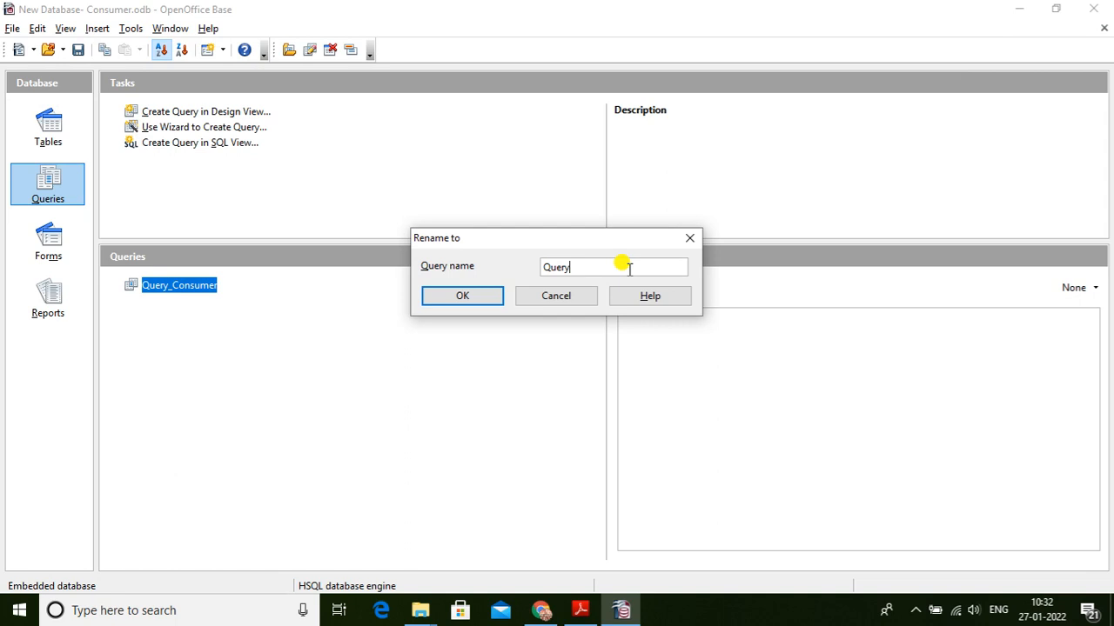
{"action": "type", "text": "_Shipping from Delhi"}
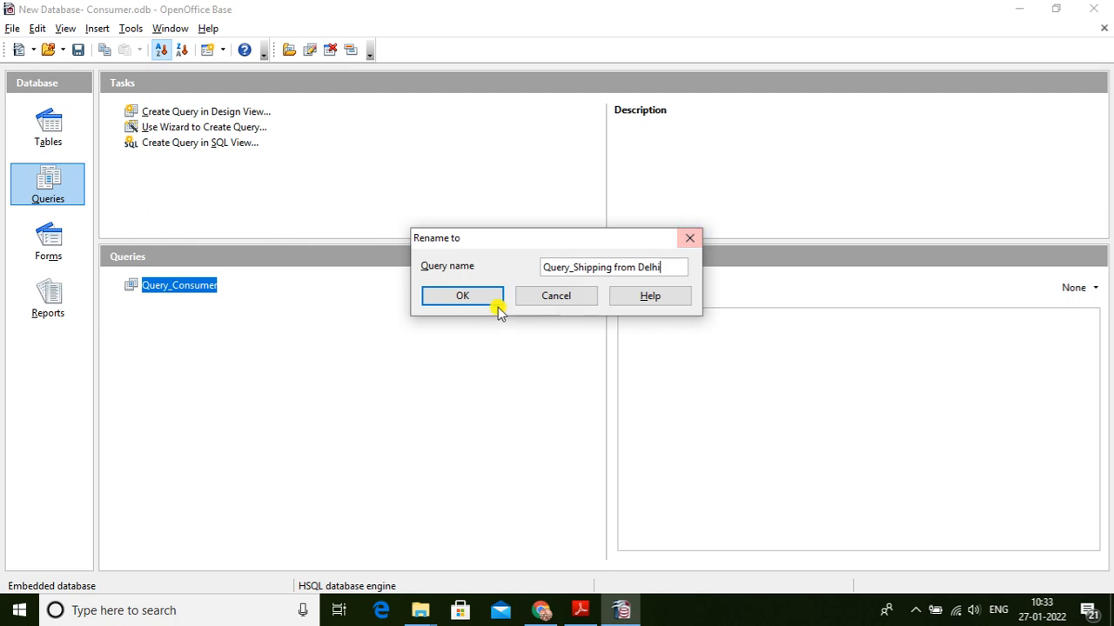
{"action": "left_click", "coordinate": [464, 301]}
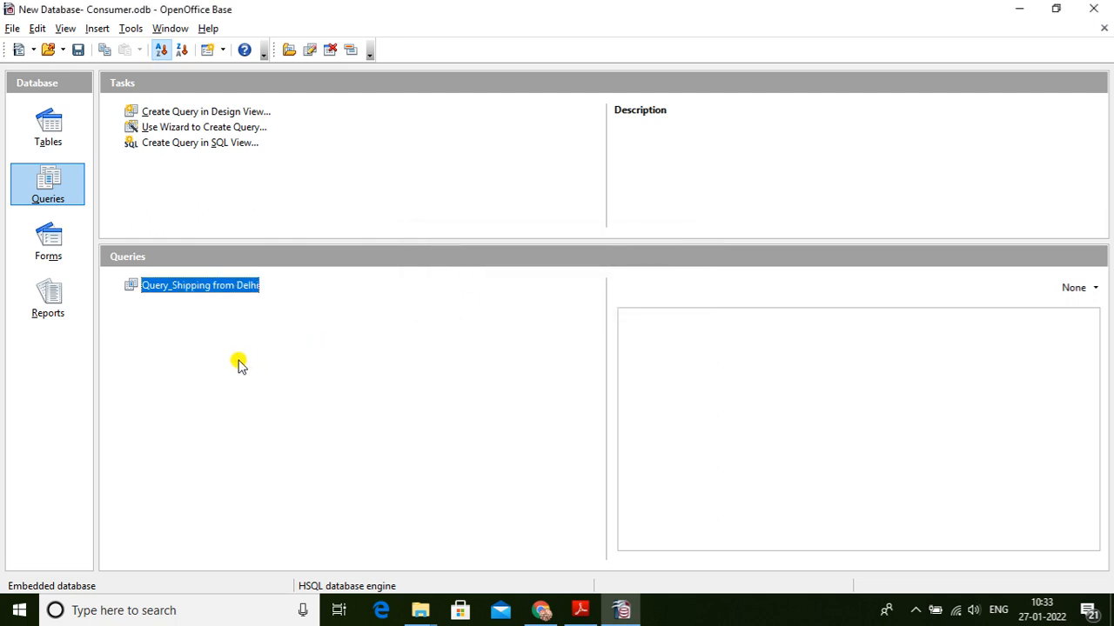
- Open the renamed query to view its records, and close the results
{"action": "double_click", "coordinate": [196, 287]}
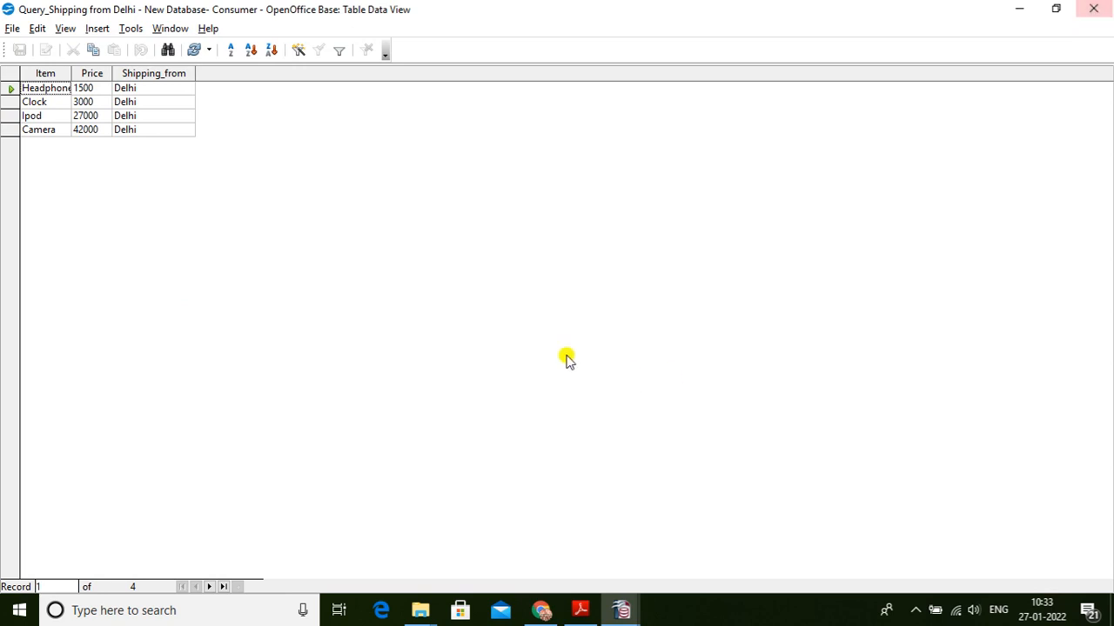
{"action": "left_click", "coordinate": [1098, 9]}
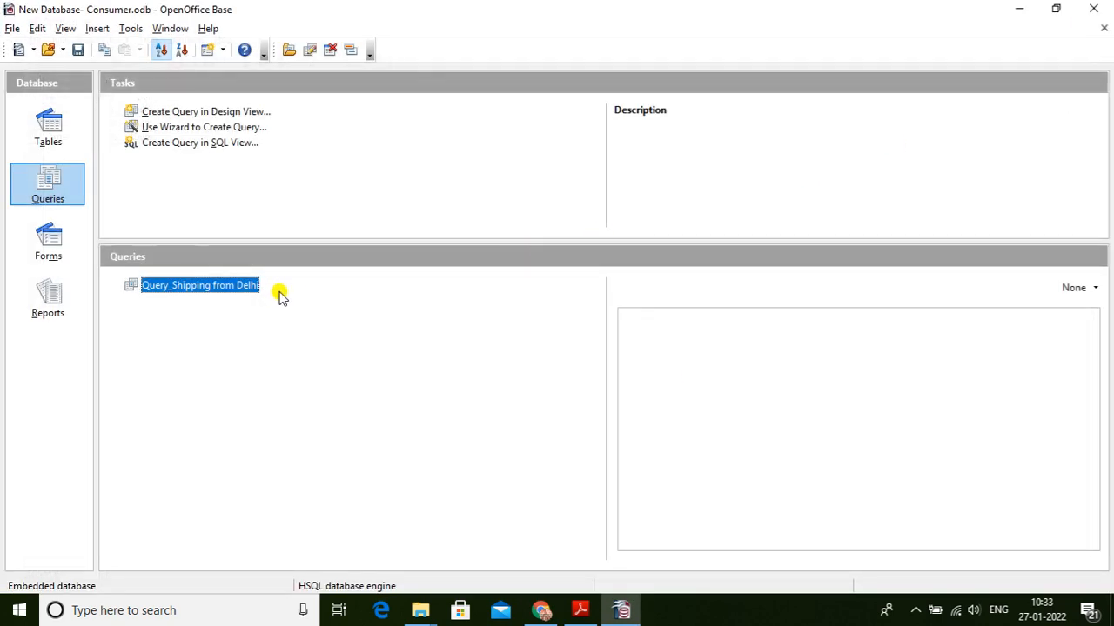